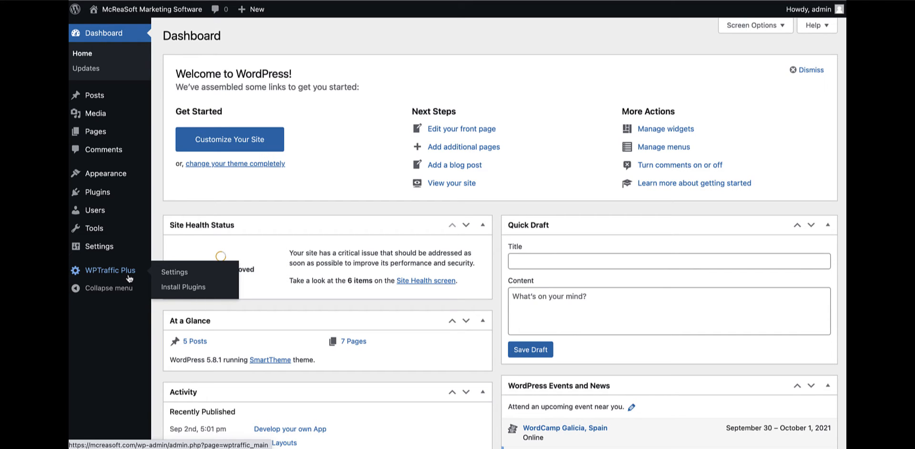
Open the WPTraffic Plus general settings and check the example YouTube channel URL and the linked API key page
{"action": "left_click", "coordinate": [173, 275]}
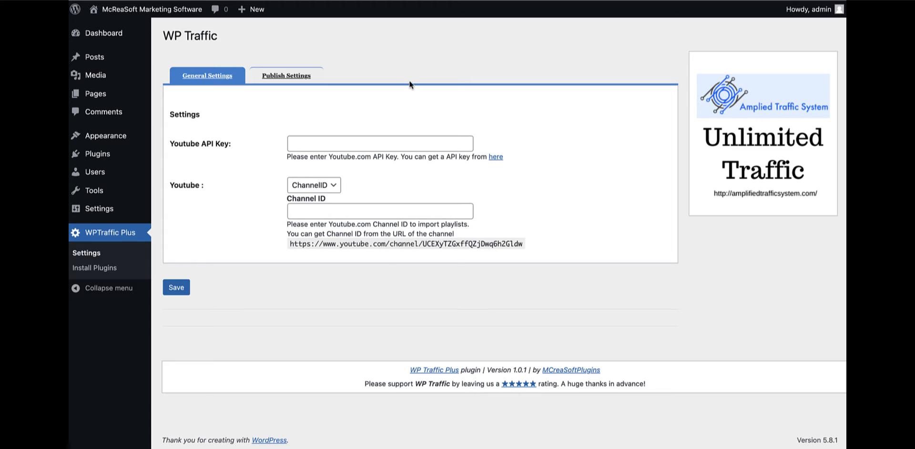
{"action": "left_click_drag", "start_coordinate": [290, 244], "coordinate": [529, 245]}
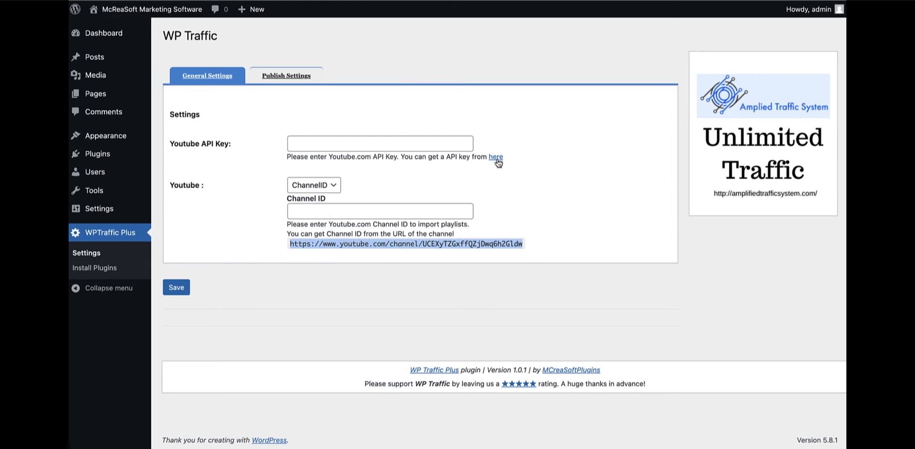
{"action": "left_click", "coordinate": [498, 181]}
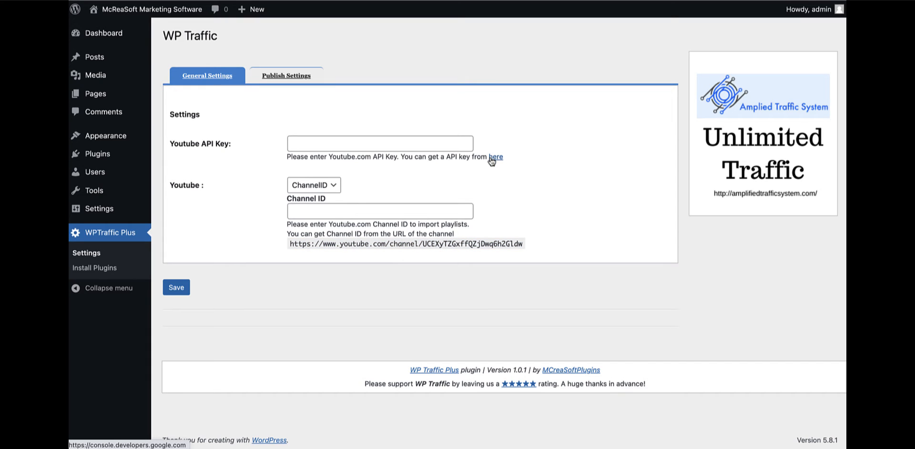
{"action": "left_click", "coordinate": [493, 157]}
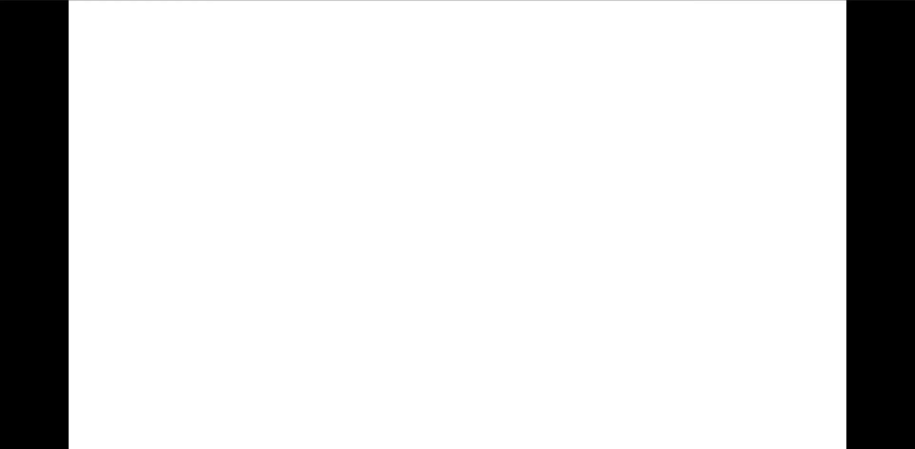
{"action": "key", "text": "alt+Left"}
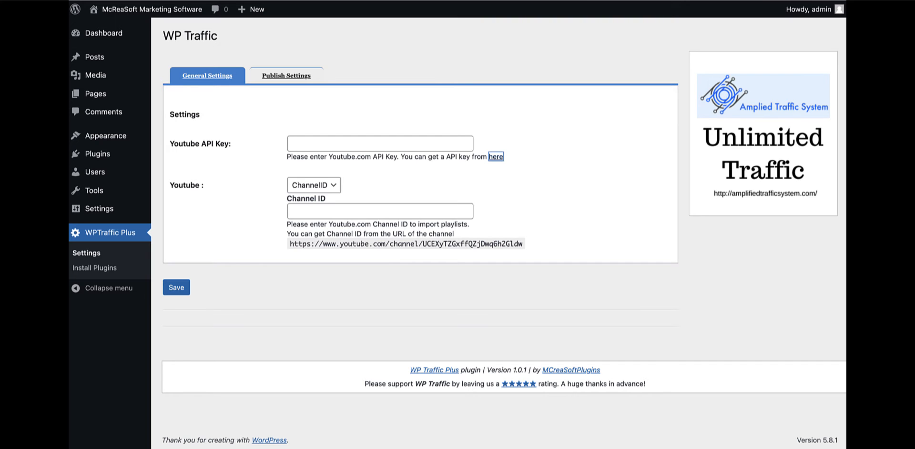
{"action": "key", "text": "ctrl+Tab"}
Open WPTraffic Plus's recommended plugins and review the plugins offered with their install, details and tutorial links
{"action": "left_click", "coordinate": [101, 268]}
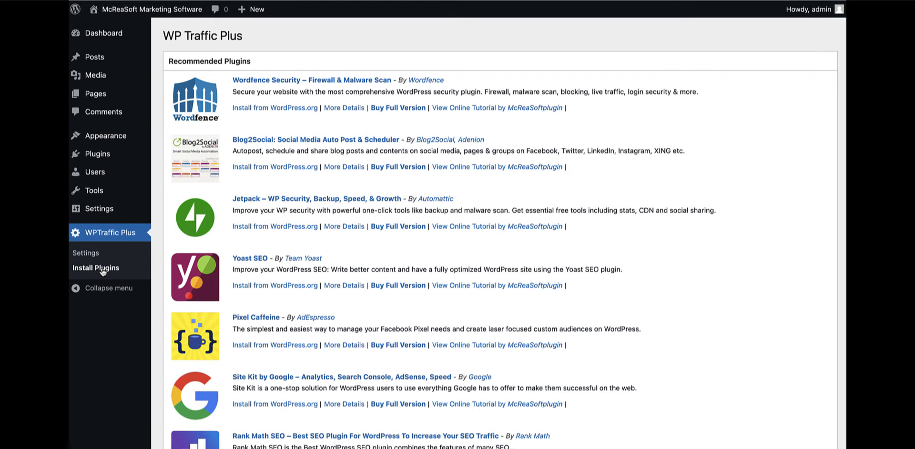
{"action": "scroll", "coordinate": [451, 207], "scroll_direction": "down", "scroll_amount": 7}
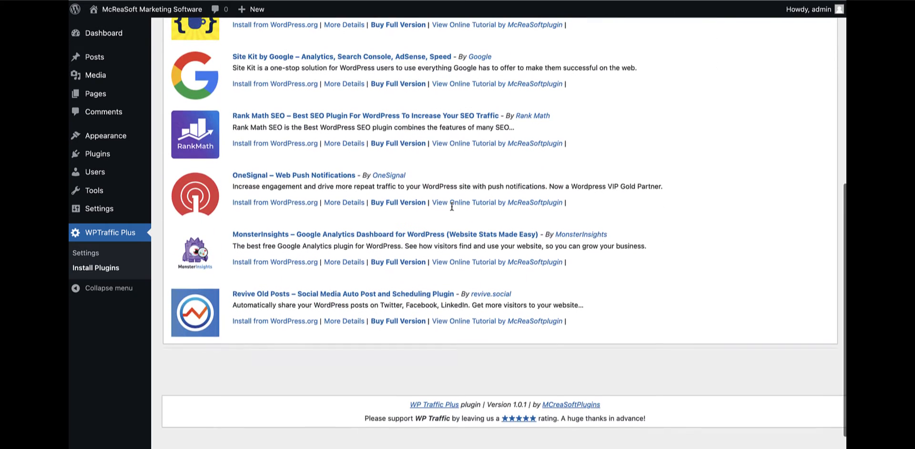
{"action": "scroll", "coordinate": [452, 207], "scroll_direction": "up", "scroll_amount": 3}
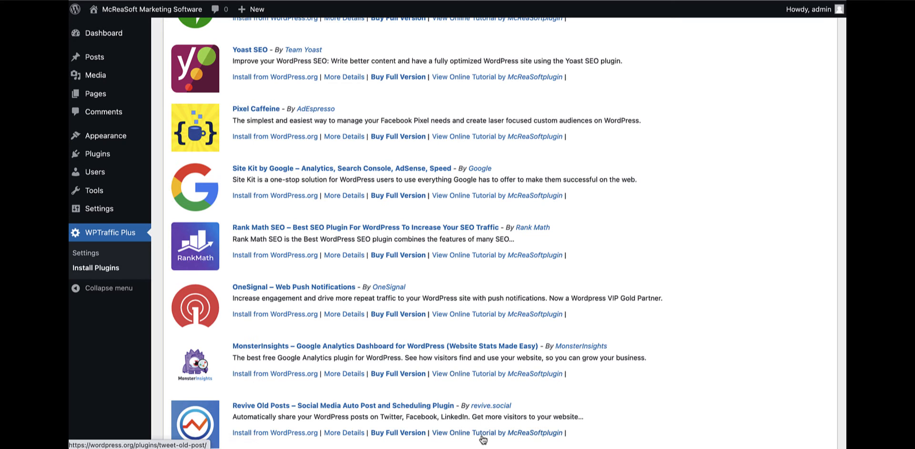
{"action": "scroll", "coordinate": [310, 261], "scroll_direction": "down", "scroll_amount": 1}
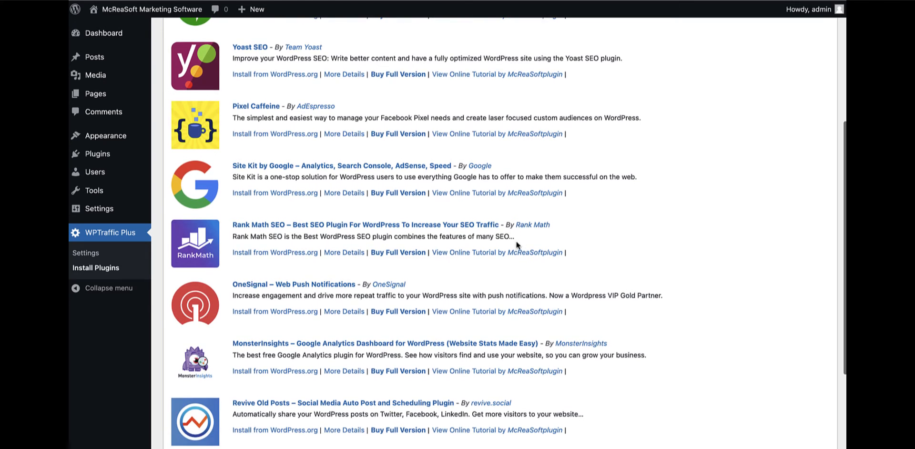
{"action": "scroll", "coordinate": [326, 381], "scroll_direction": "down", "scroll_amount": 3}
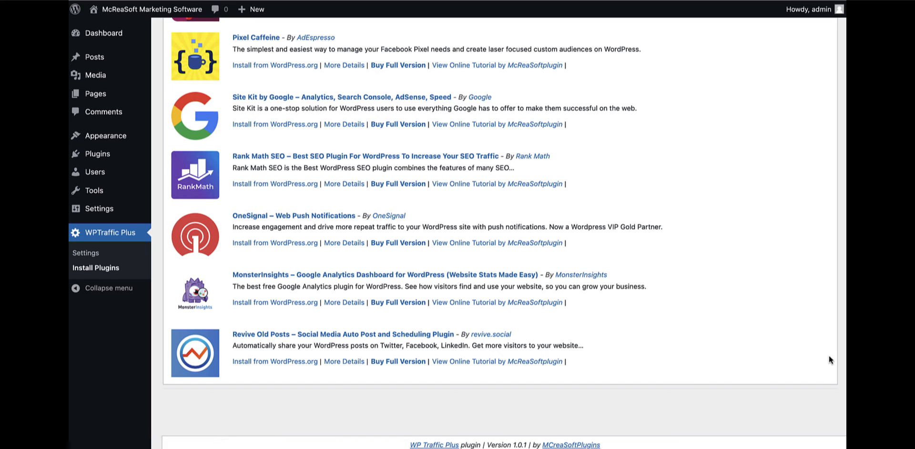
{"action": "scroll", "coordinate": [758, 344], "scroll_direction": "up", "scroll_amount": 5}
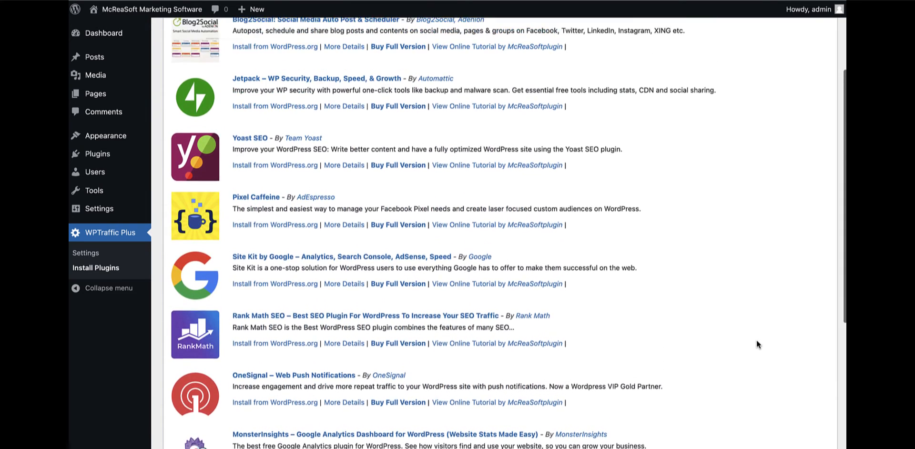
{"action": "scroll", "coordinate": [756, 343], "scroll_direction": "up", "scroll_amount": 1}
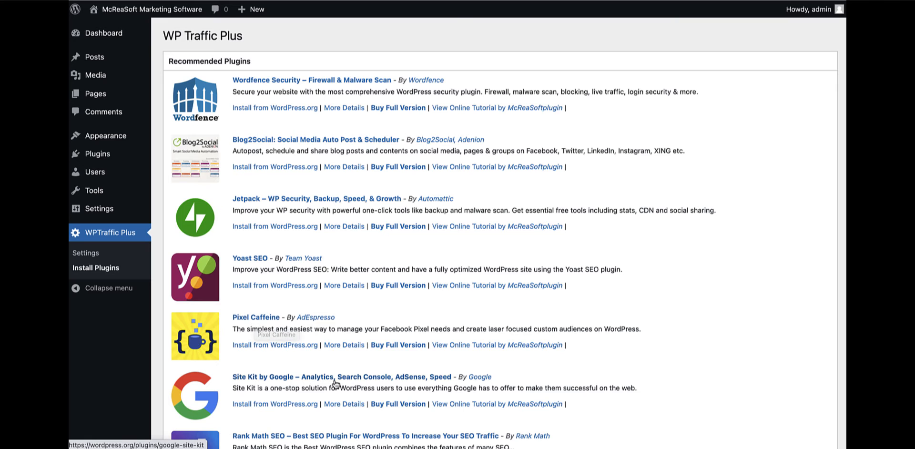
{"action": "scroll", "coordinate": [336, 384], "scroll_direction": "down", "scroll_amount": 2}
{"action": "scroll", "coordinate": [336, 384], "scroll_direction": "down", "scroll_amount": 2}
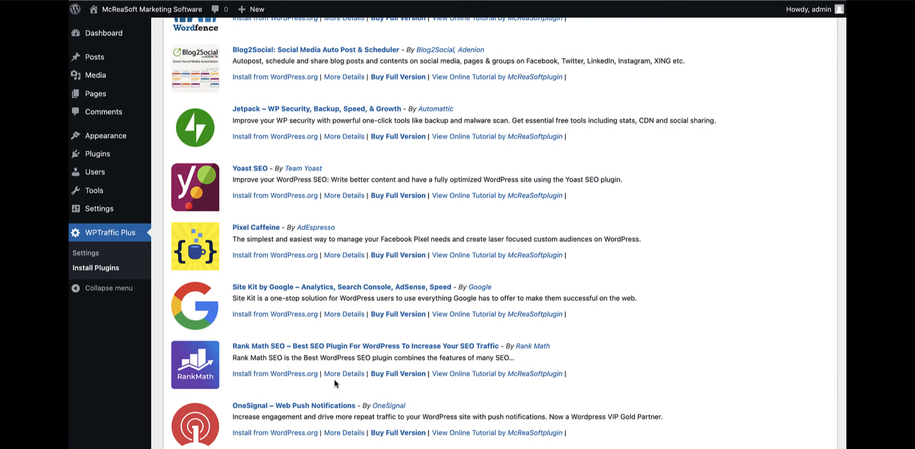
{"action": "scroll", "coordinate": [334, 384], "scroll_direction": "down", "scroll_amount": 9}
{"action": "scroll", "coordinate": [334, 379], "scroll_direction": "up", "scroll_amount": 13}
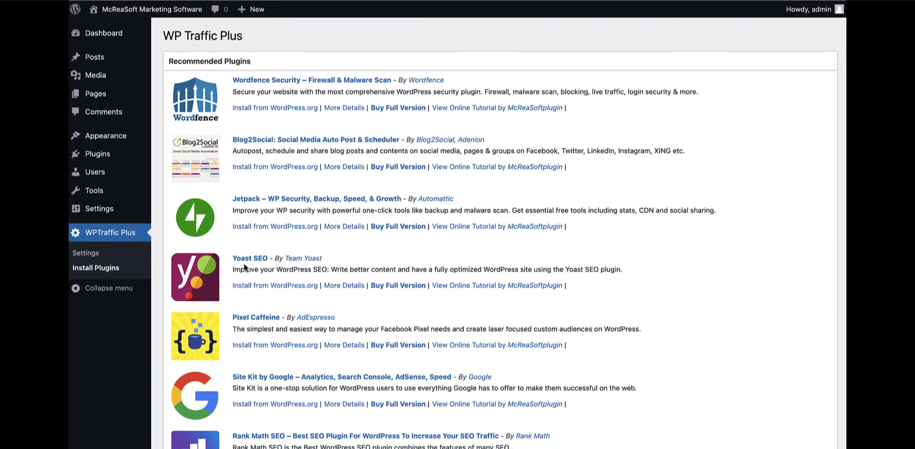
{"action": "scroll", "coordinate": [243, 263], "scroll_direction": "down", "scroll_amount": 6}
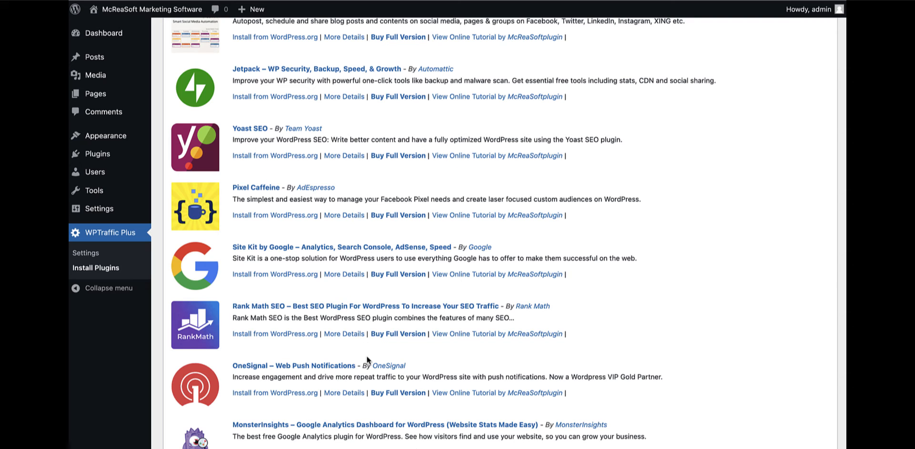
{"action": "scroll", "coordinate": [367, 355], "scroll_direction": "down", "scroll_amount": 4}
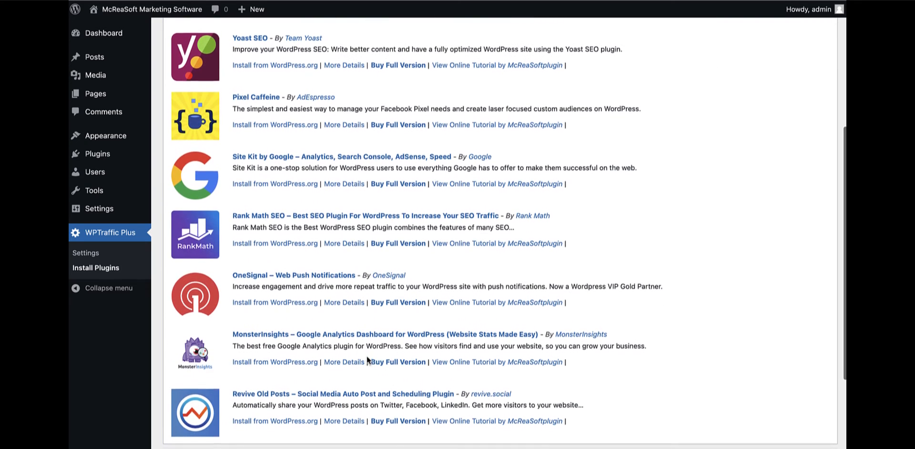
{"action": "scroll", "coordinate": [367, 355], "scroll_direction": "down", "scroll_amount": 2}
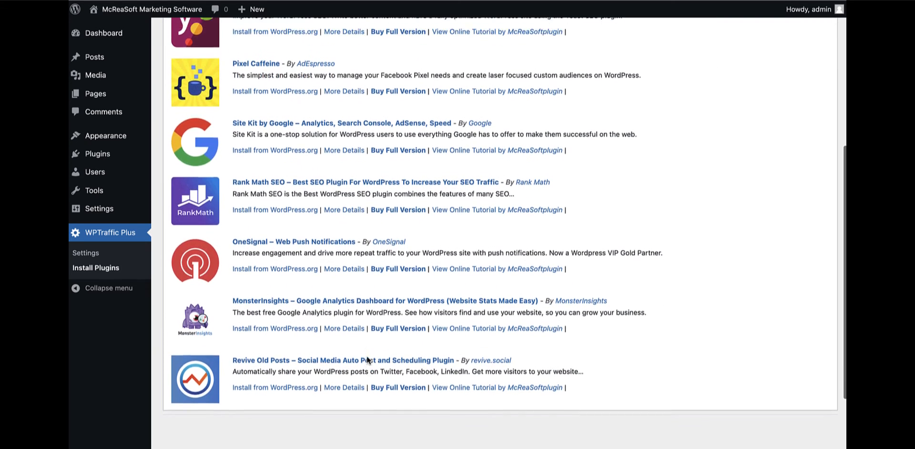
{"action": "scroll", "coordinate": [366, 355], "scroll_direction": "up", "scroll_amount": 4}
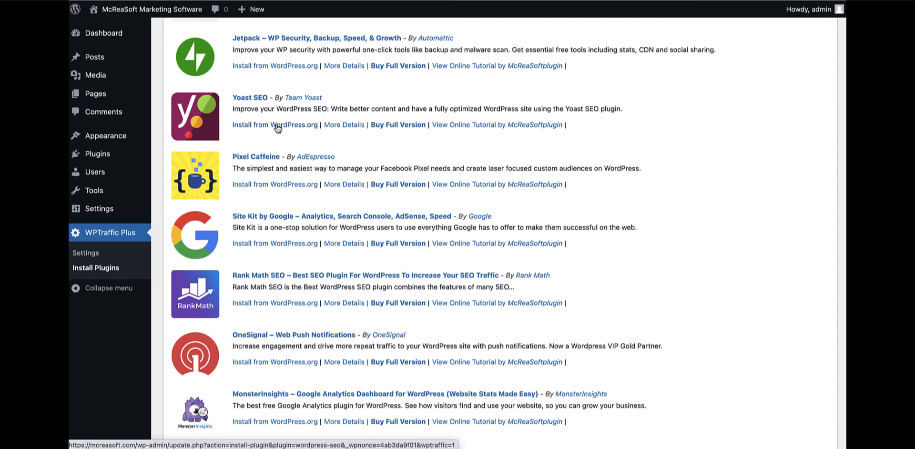
View the WordPress.org page of OneSignal – Web Push Notifications, then install and activate the plugin from the recommended list
{"action": "left_click", "coordinate": [299, 338]}
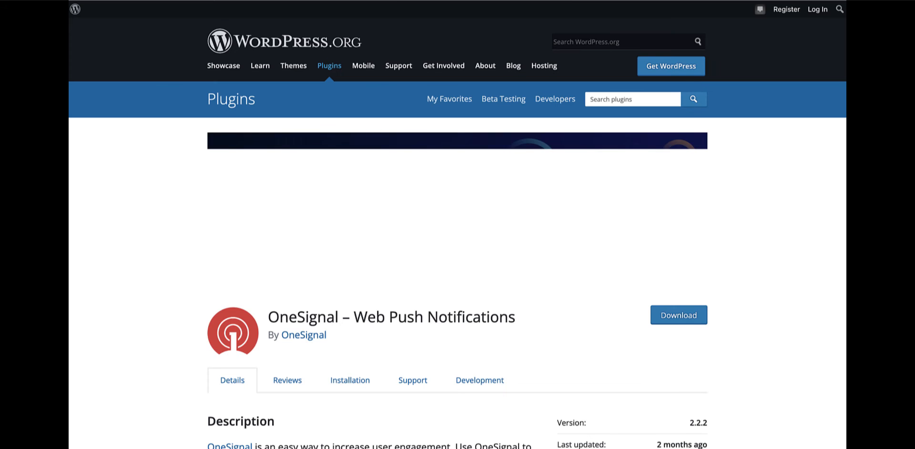
{"action": "key", "text": "super+w"}
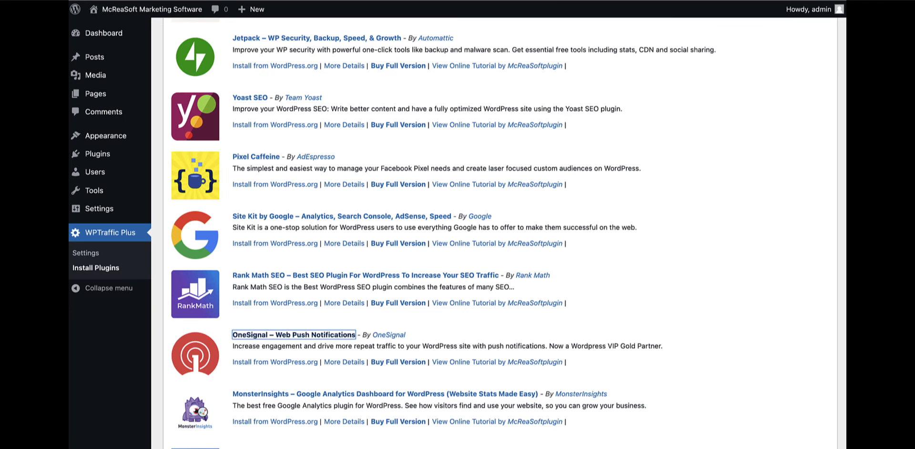
{"action": "left_click", "coordinate": [244, 363]}
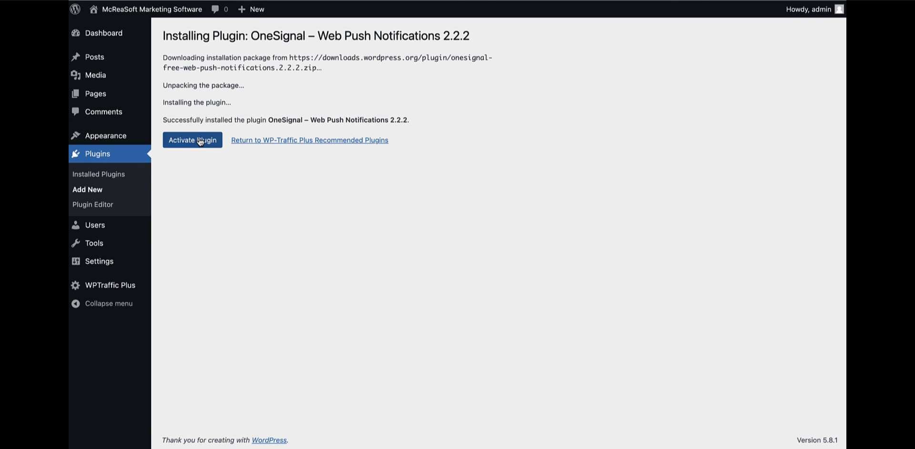
{"action": "left_click", "coordinate": [200, 142]}
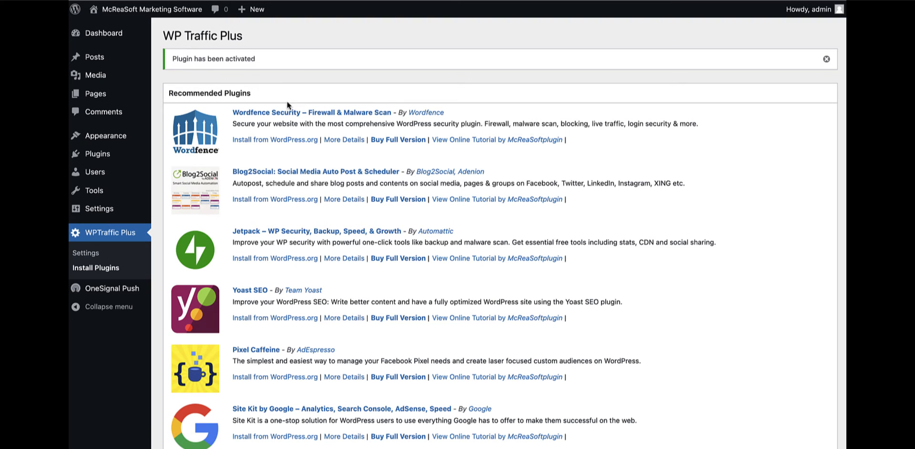
Open the site's installed plugins and check the OneSignal Push Notifications entry
{"action": "mouse_move", "coordinate": [97, 156]}
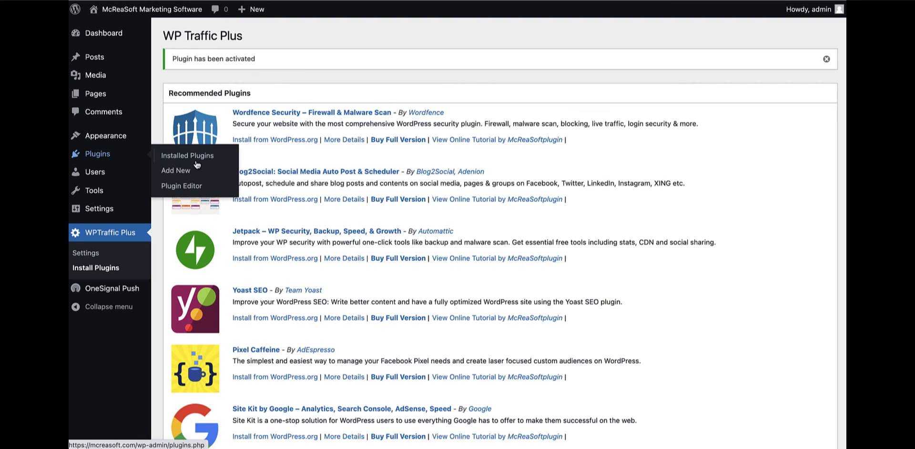
{"action": "left_click", "coordinate": [196, 162]}
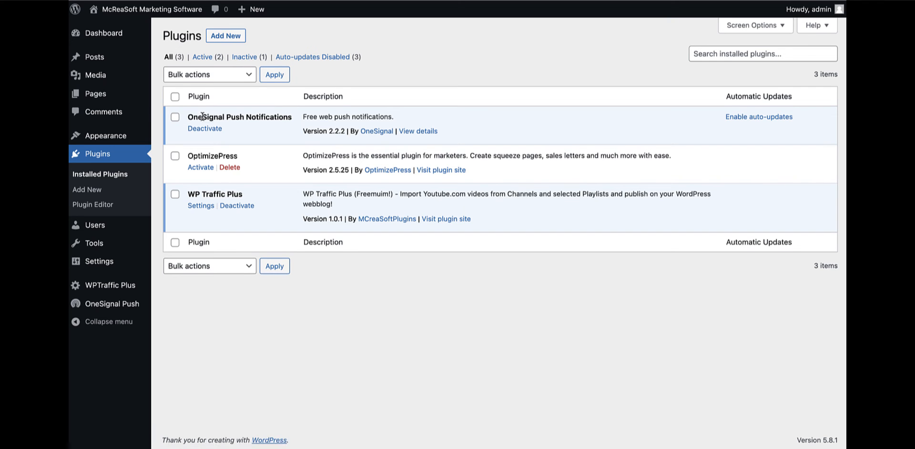
{"action": "left_click_drag", "start_coordinate": [203, 116], "coordinate": [276, 115]}
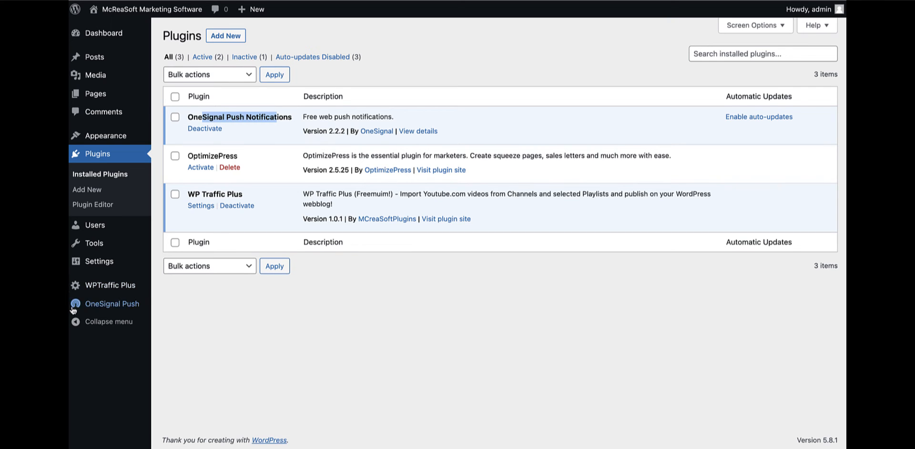
Return to WPTraffic Plus's recommended plugins and check the OneSignal entry's status and the other available plugins
{"action": "mouse_move", "coordinate": [113, 268]}
{"action": "mouse_move", "coordinate": [111, 286]}
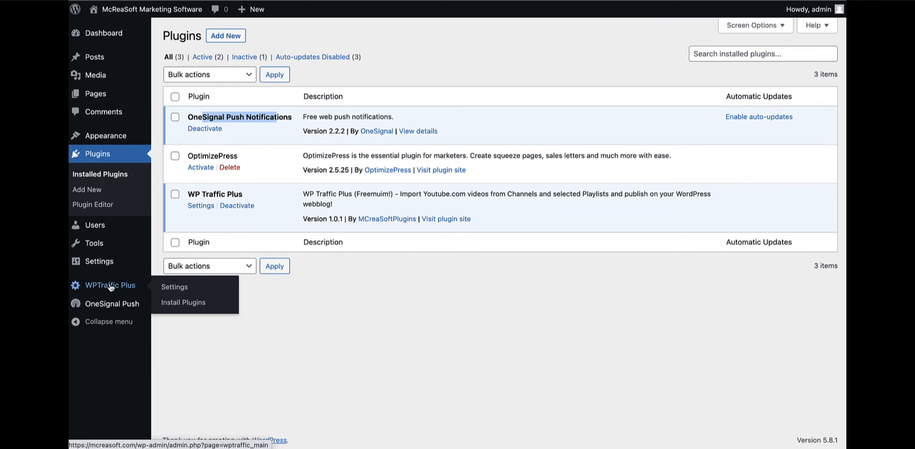
{"action": "left_click", "coordinate": [168, 303]}
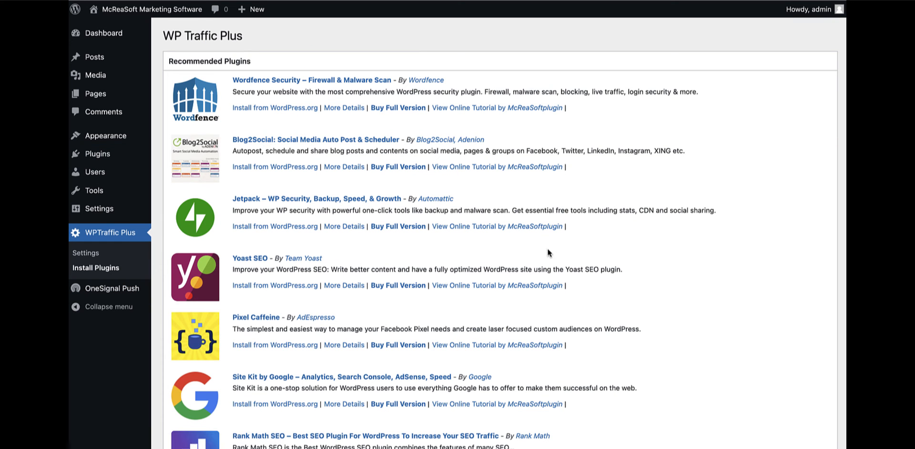
{"action": "scroll", "coordinate": [547, 248], "scroll_direction": "down", "scroll_amount": 3}
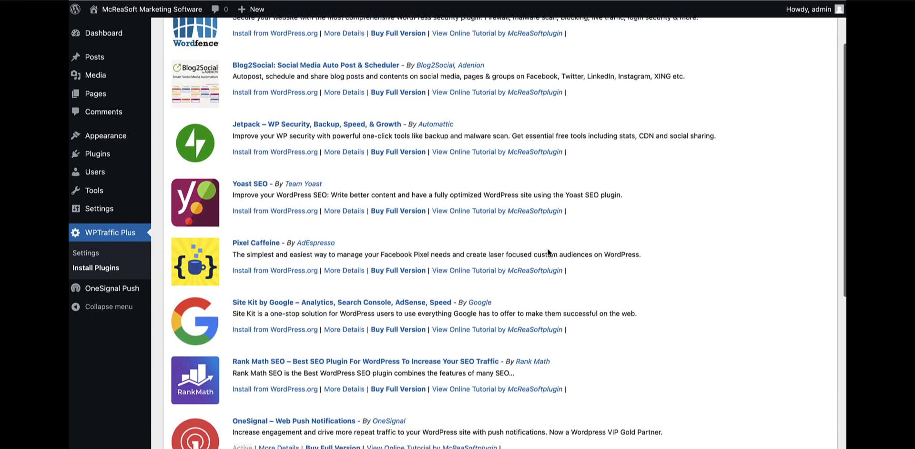
{"action": "scroll", "coordinate": [548, 250], "scroll_direction": "down", "scroll_amount": 3}
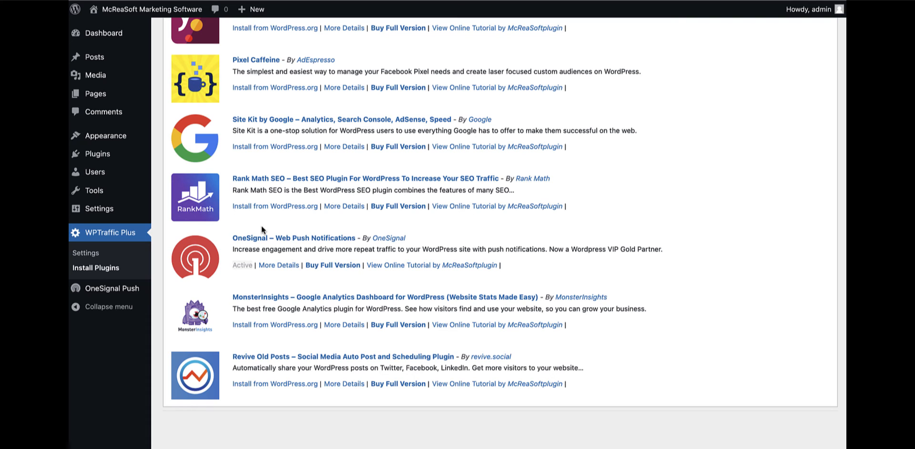
{"action": "scroll", "coordinate": [261, 225], "scroll_direction": "up", "scroll_amount": 7}
{"action": "scroll", "coordinate": [247, 212], "scroll_direction": "down", "scroll_amount": 4}
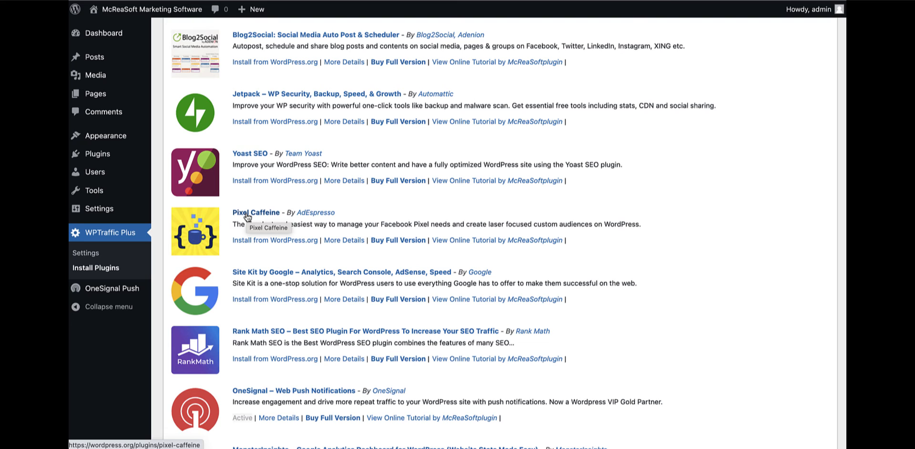
{"action": "scroll", "coordinate": [292, 122], "scroll_direction": "up", "scroll_amount": 2}
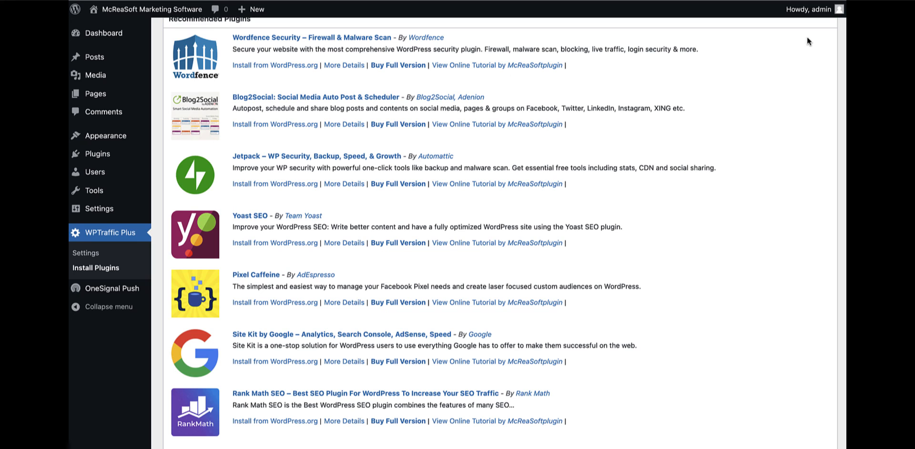
Install and activate the Revive Old Posts – Social Media Auto Post and Scheduling Plugin from the recommended list
{"action": "scroll", "coordinate": [476, 295], "scroll_direction": "down", "scroll_amount": 5}
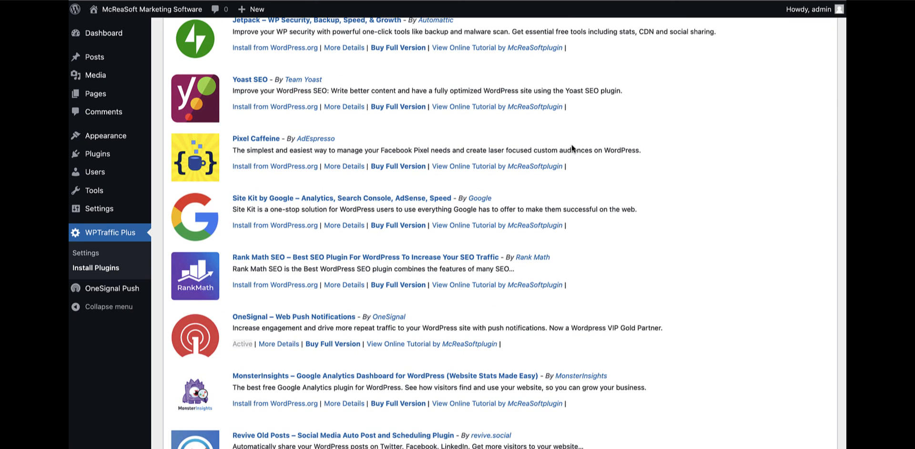
{"action": "scroll", "coordinate": [571, 144], "scroll_direction": "down", "scroll_amount": 3}
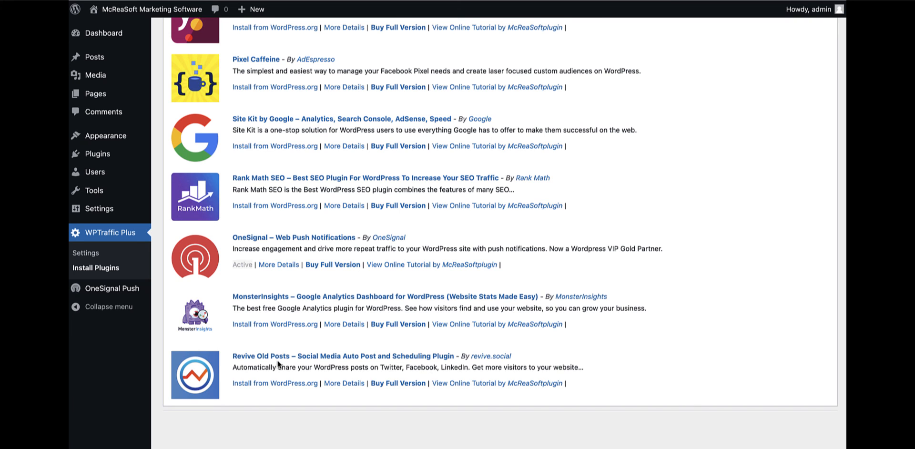
{"action": "scroll", "coordinate": [279, 365], "scroll_direction": "up", "scroll_amount": 2}
{"action": "scroll", "coordinate": [297, 399], "scroll_direction": "down", "scroll_amount": 3}
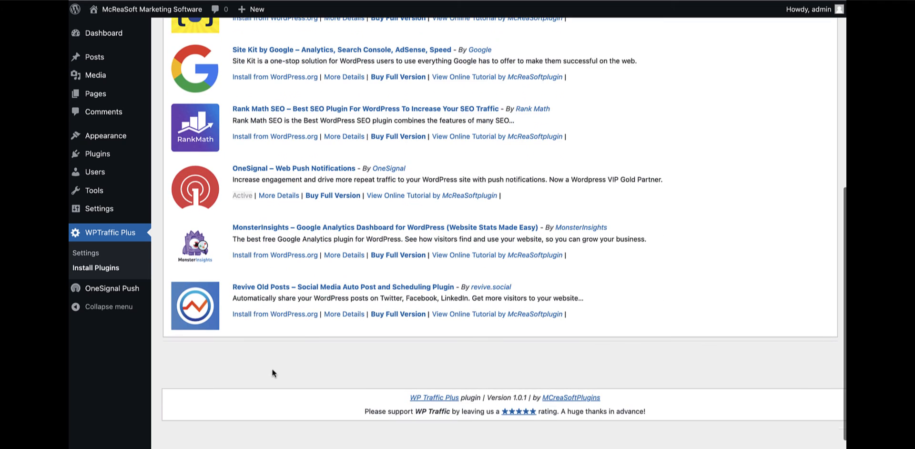
{"action": "left_click", "coordinate": [298, 315]}
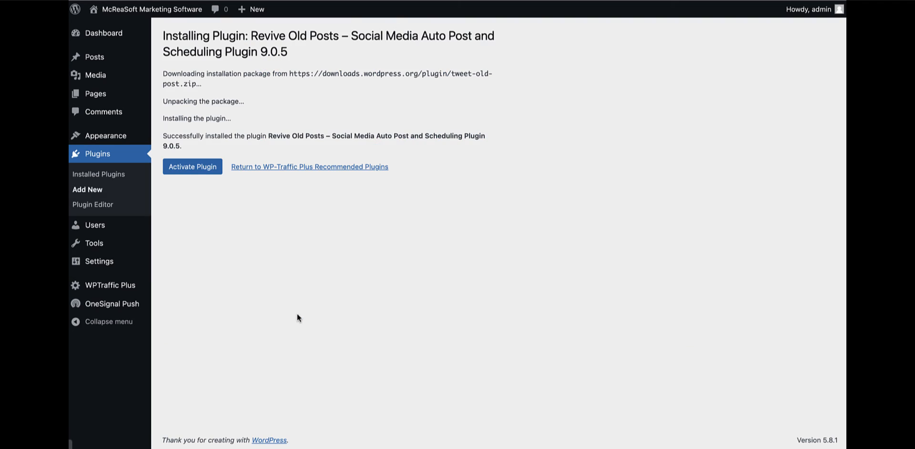
{"action": "left_click", "coordinate": [188, 166]}
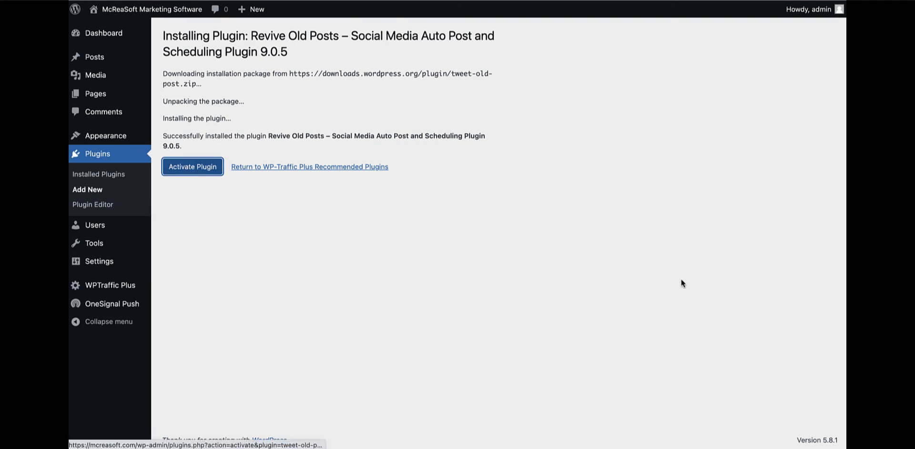